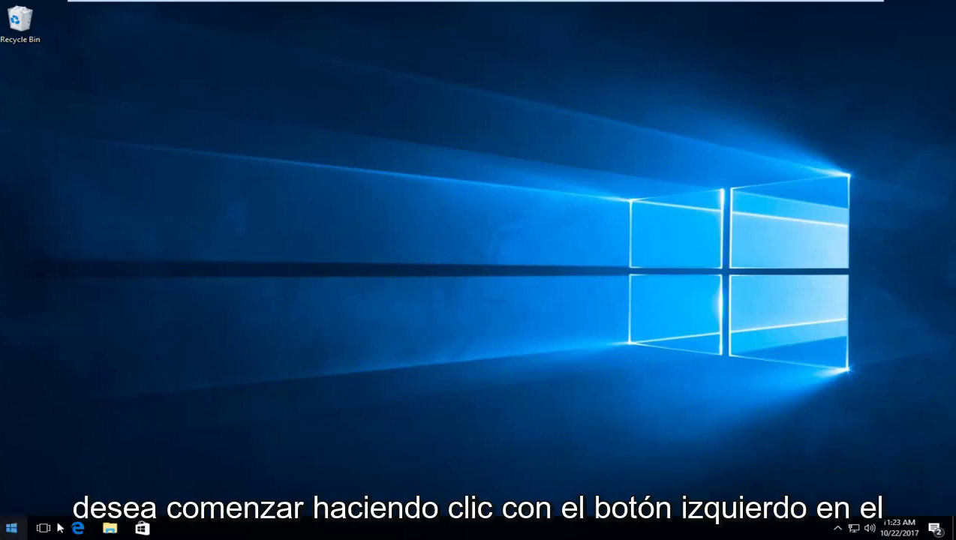
Search for "file explorer options" and open the File Explorer Options dialog.
click(4, 531)
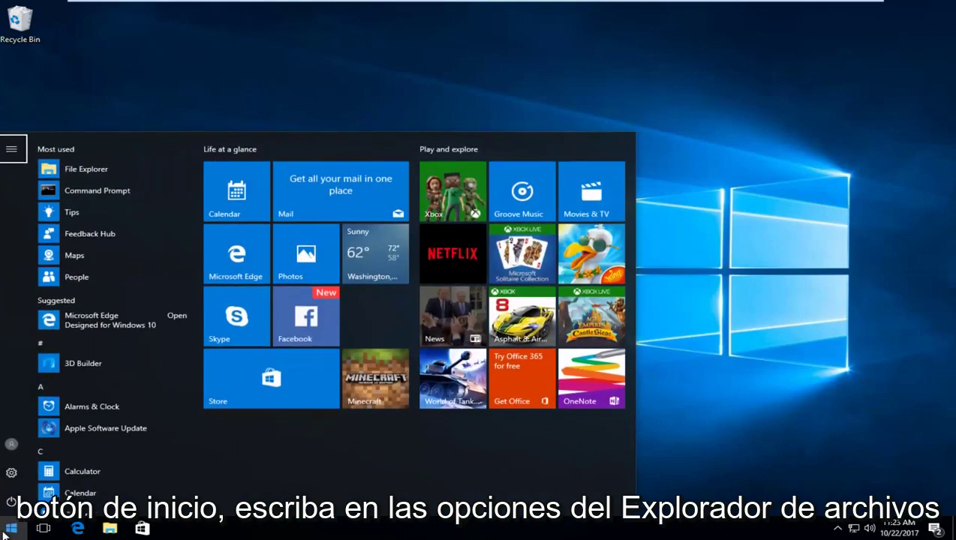
text(file explorer options)
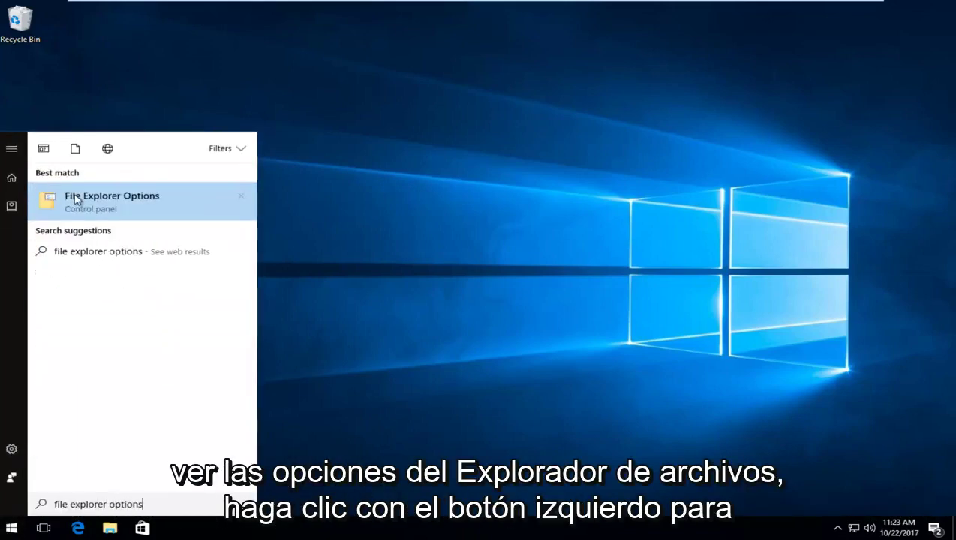
click(77, 201)
drag(178, 101, 292, 103)
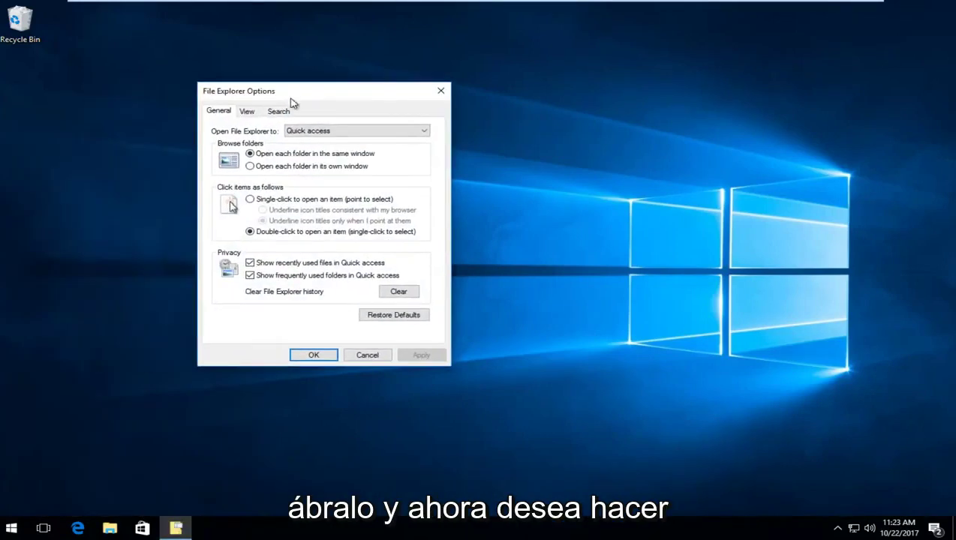
Set the advanced view settings to show hidden files, folders, and drives, and apply the change.
click(247, 113)
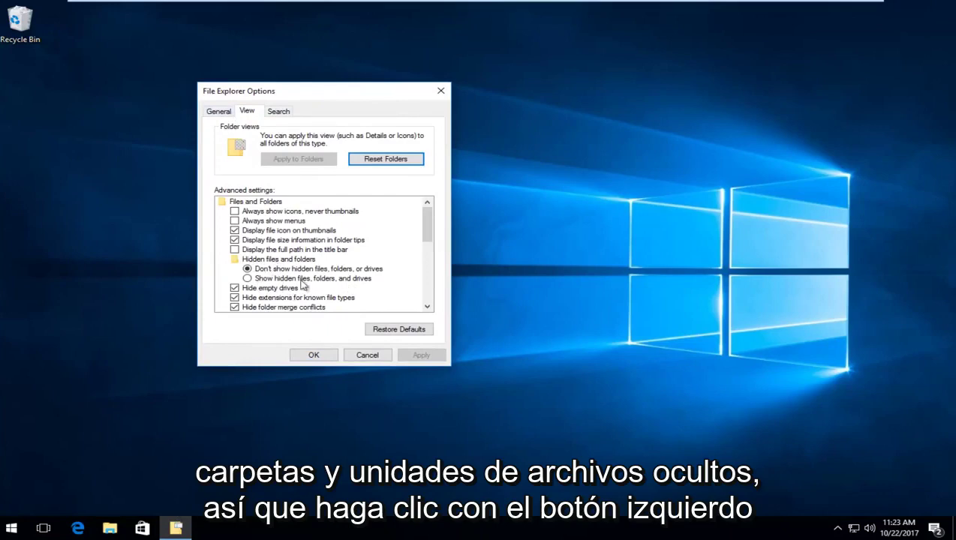
click(246, 279)
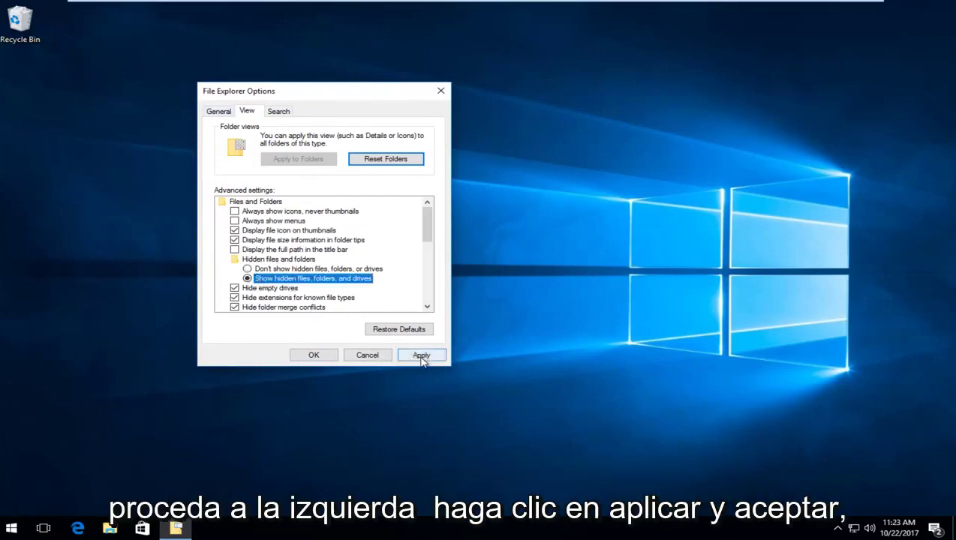
click(421, 358)
click(308, 355)
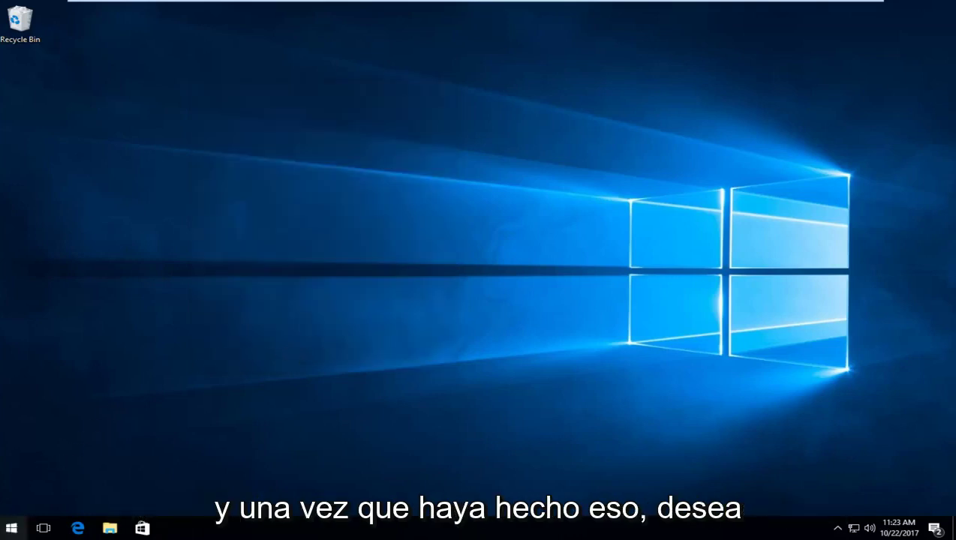
Search for "this pc" and open This PC.
click(12, 529)
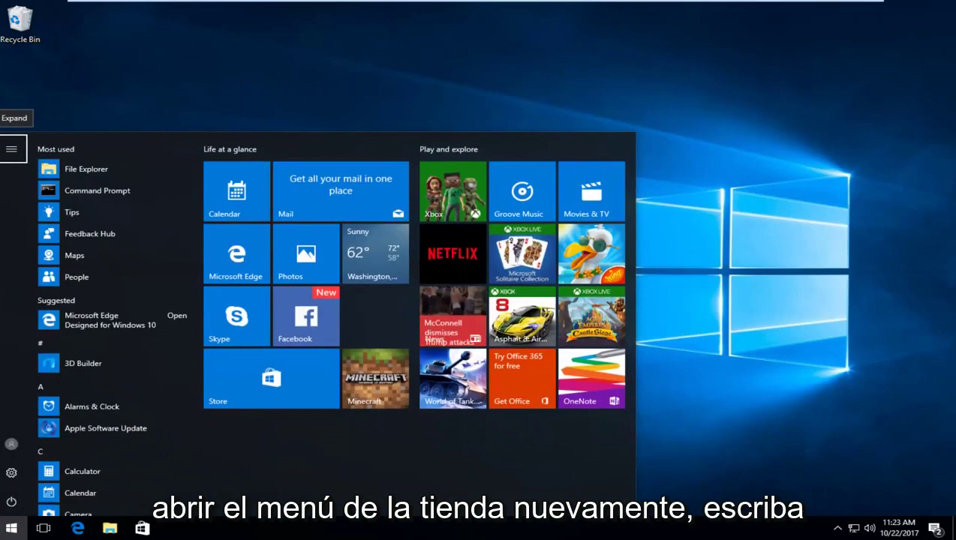
text(thic)
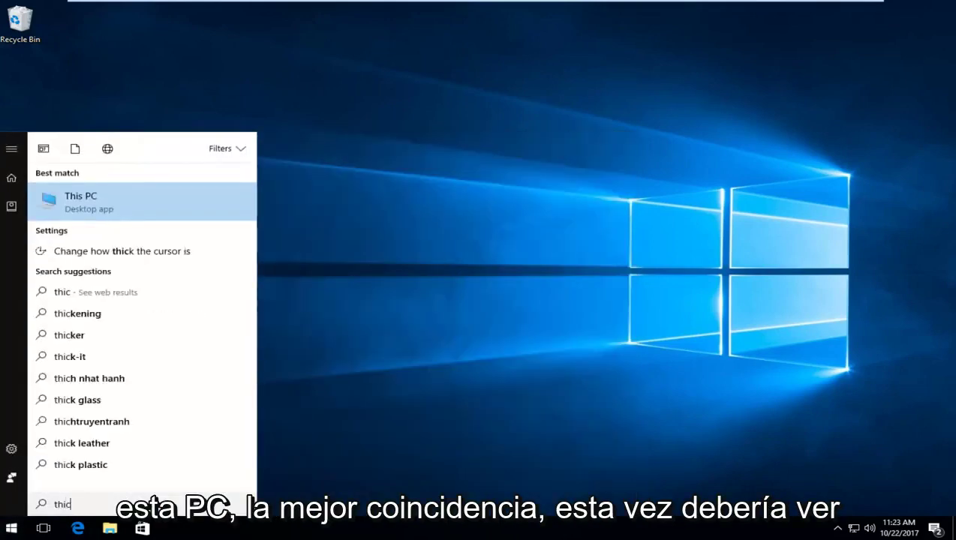
key(BackSpace)
text(s pc)
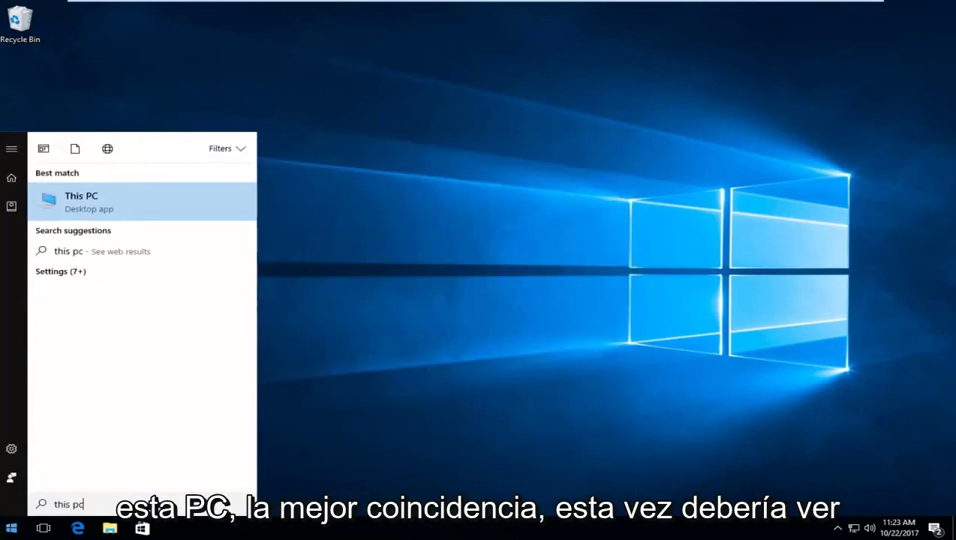
click(79, 208)
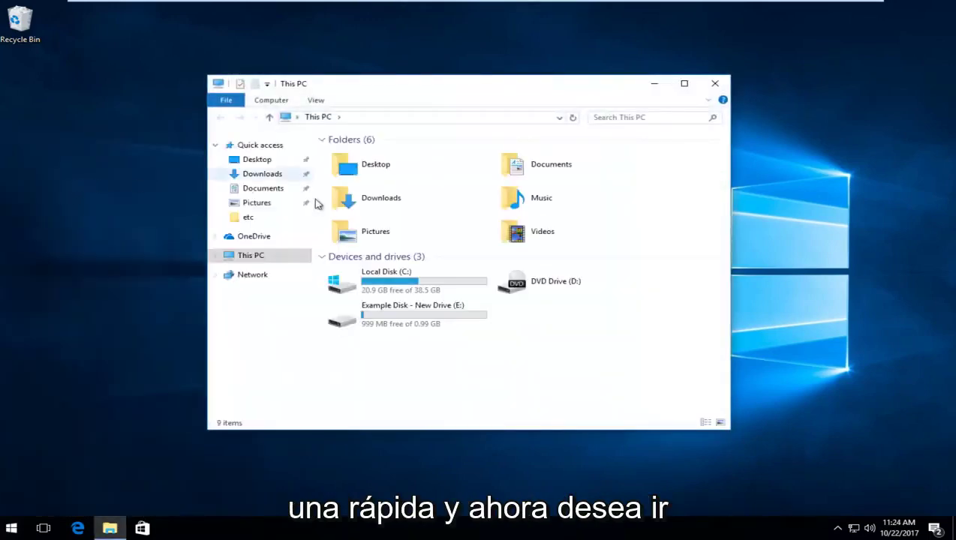
Open the System32 folder inside the Windows folder on Local Disk (C:).
mouse_move(379, 286)
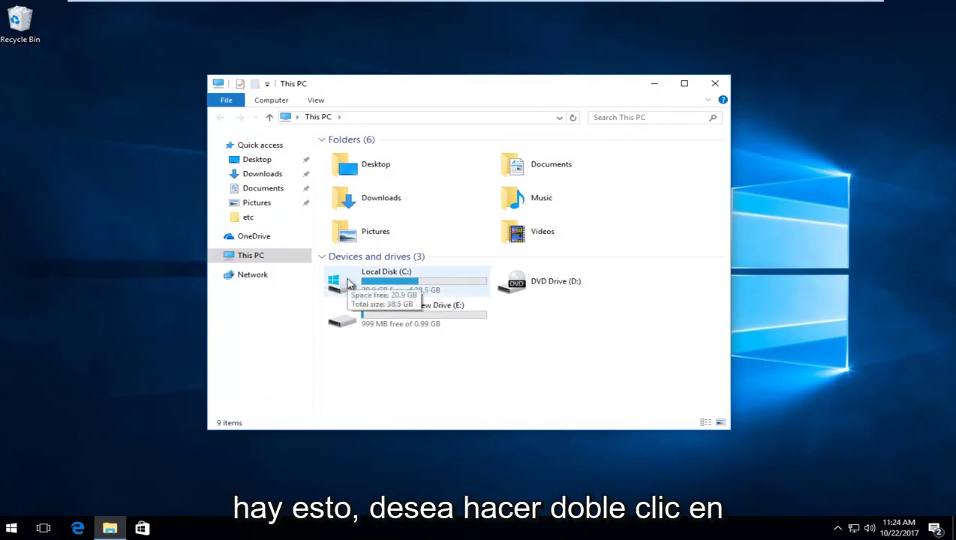
double_click(348, 283)
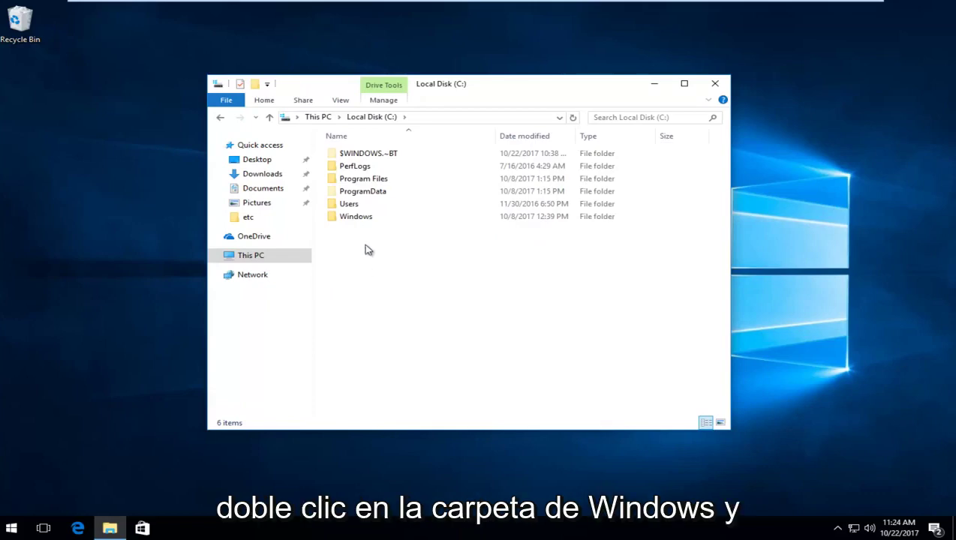
double_click(356, 219)
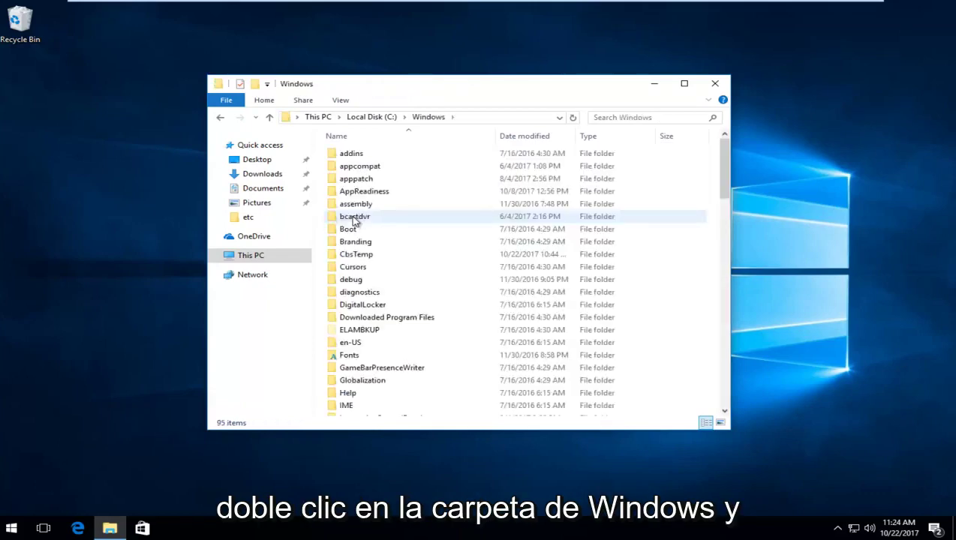
drag(724, 176, 737, 273)
scroll(409, 311, down, 3)
click(350, 312)
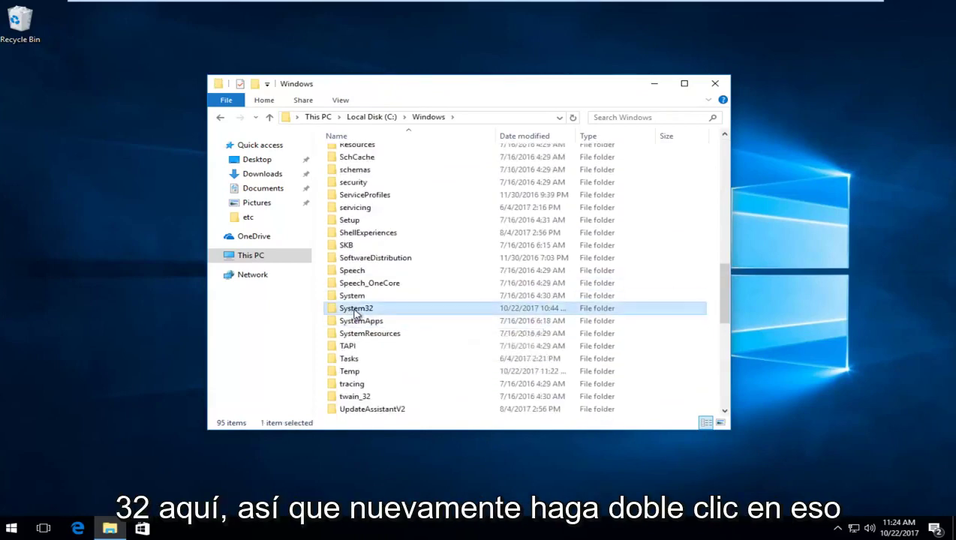
double_click(355, 314)
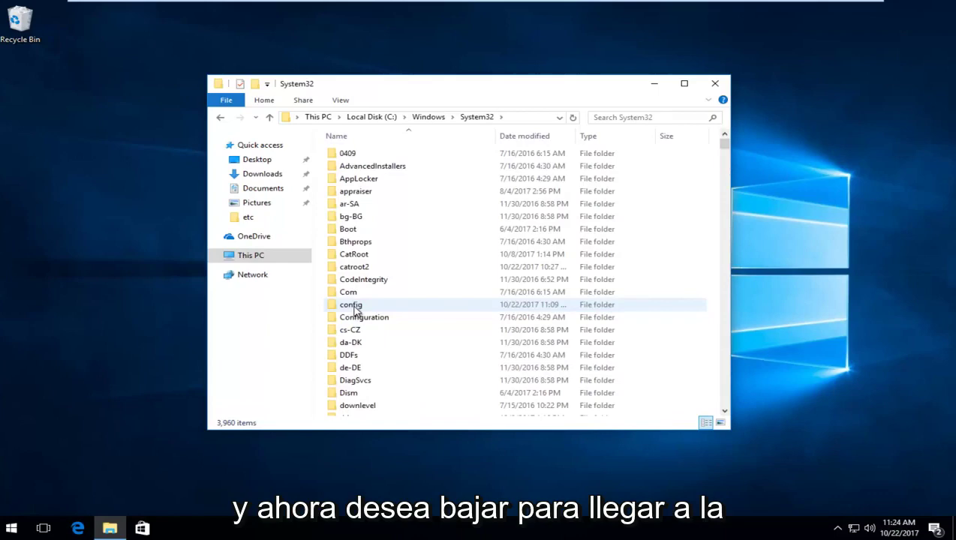
Open the etc folder inside the drivers folder of System32.
drag(726, 146, 725, 150)
scroll(515, 267, up, 10)
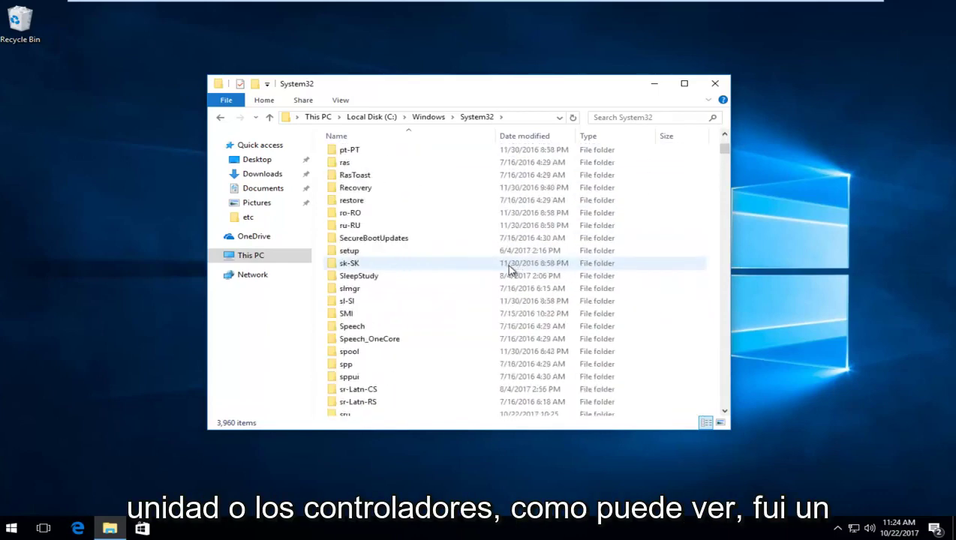
scroll(509, 269, up, 15)
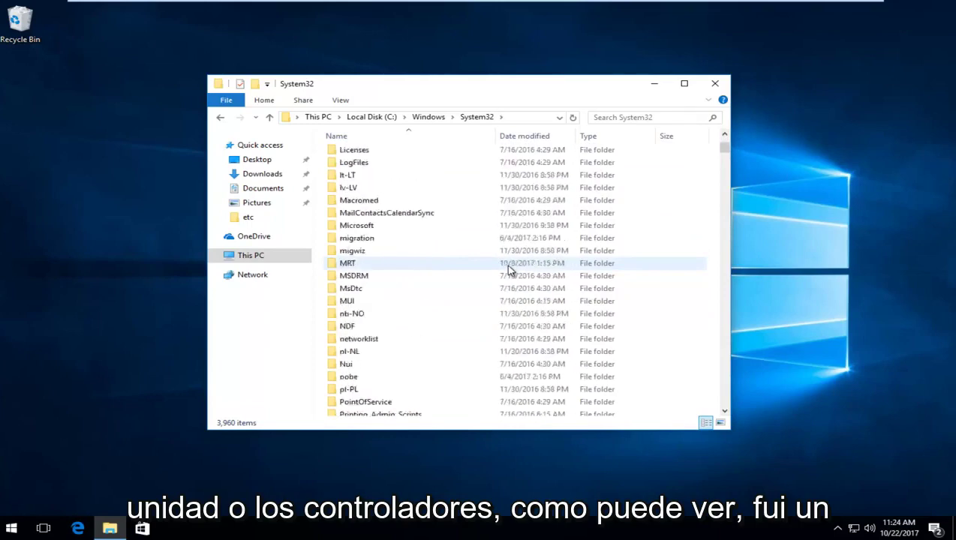
scroll(509, 269, up, 13)
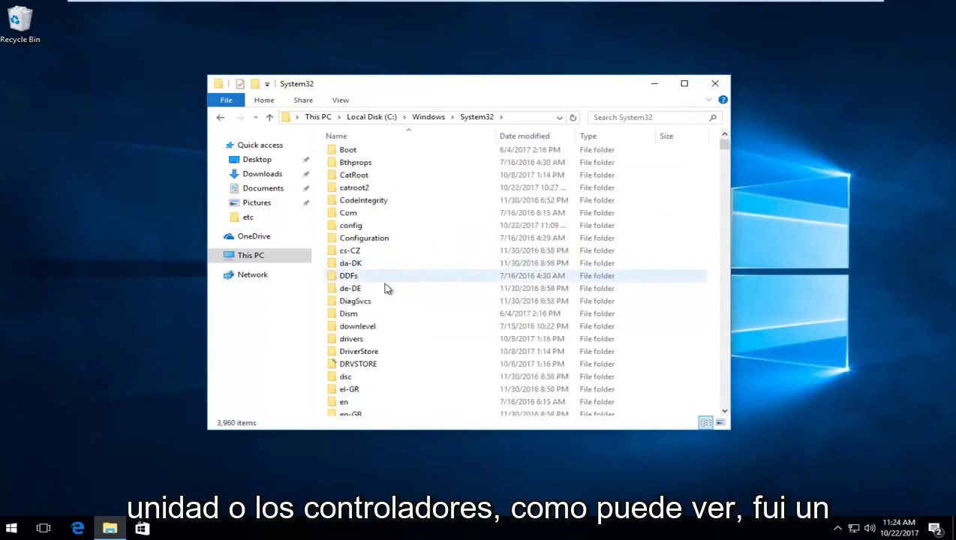
click(349, 344)
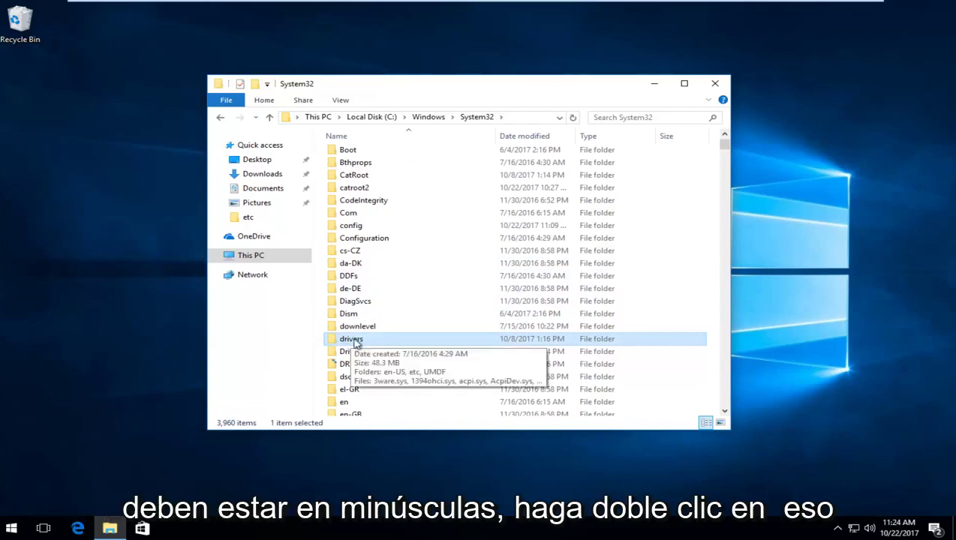
double_click(352, 340)
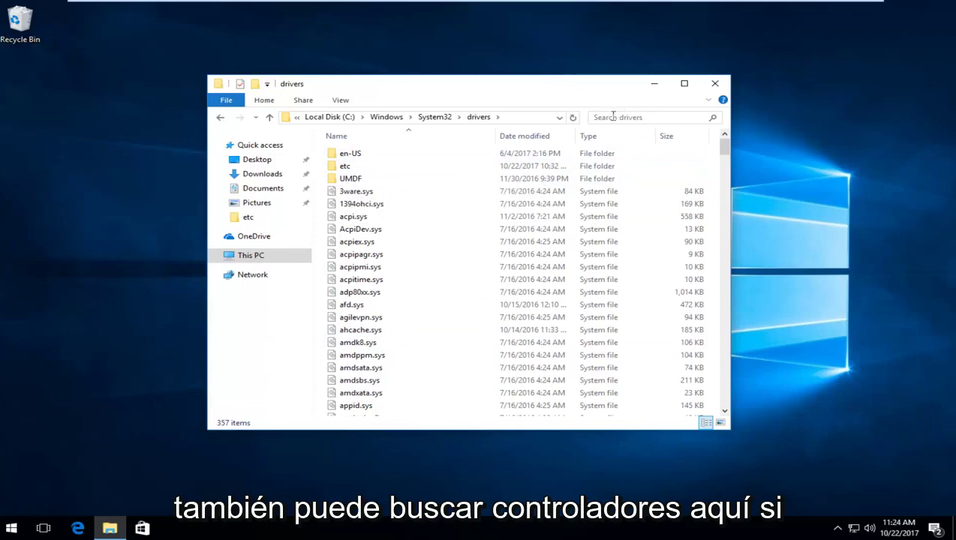
double_click(347, 167)
Copy the hosts file from the etc folder and paste it onto the desktop.
click(348, 155)
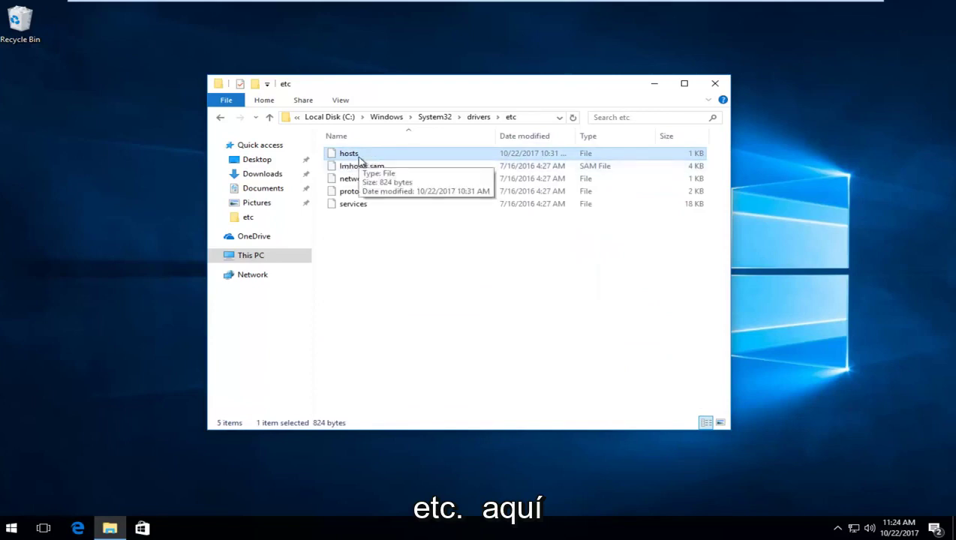
right_click(354, 157)
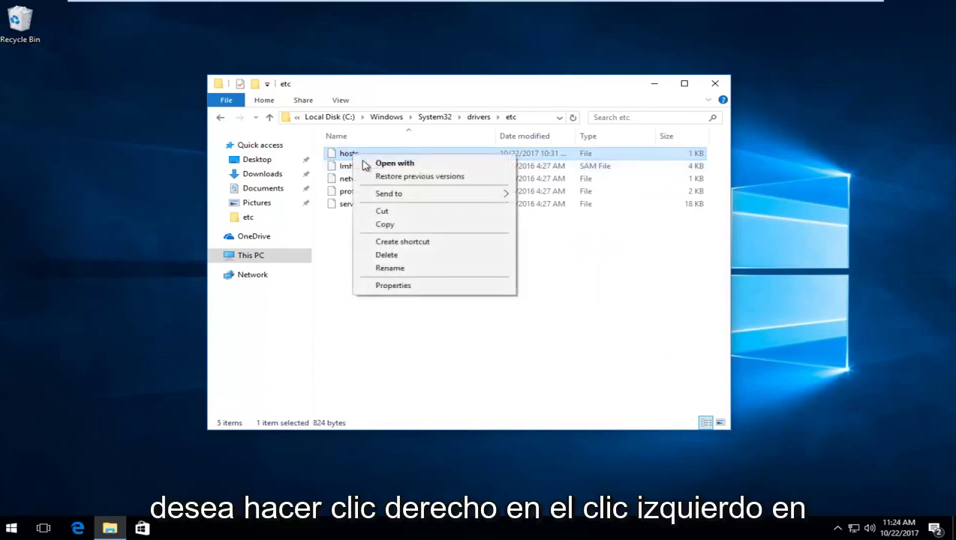
click(392, 227)
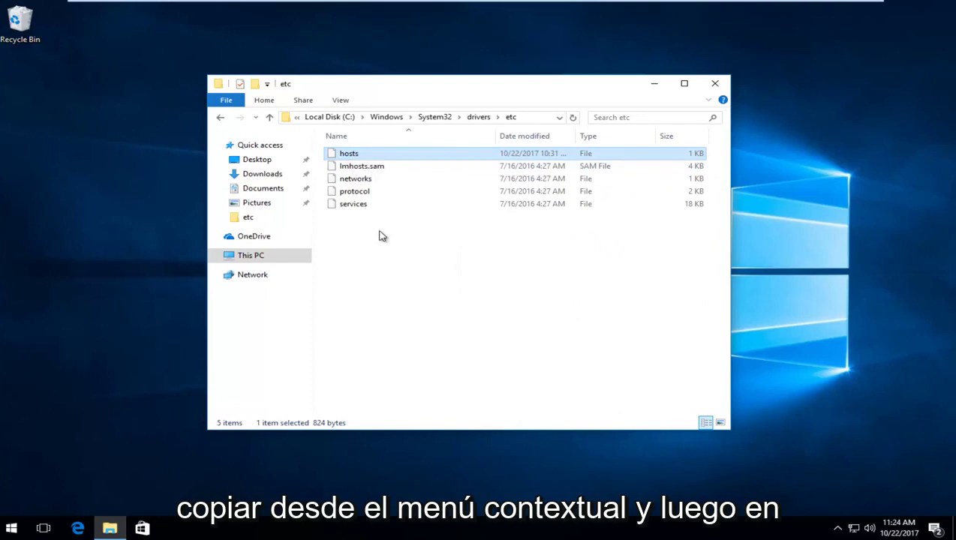
click(129, 172)
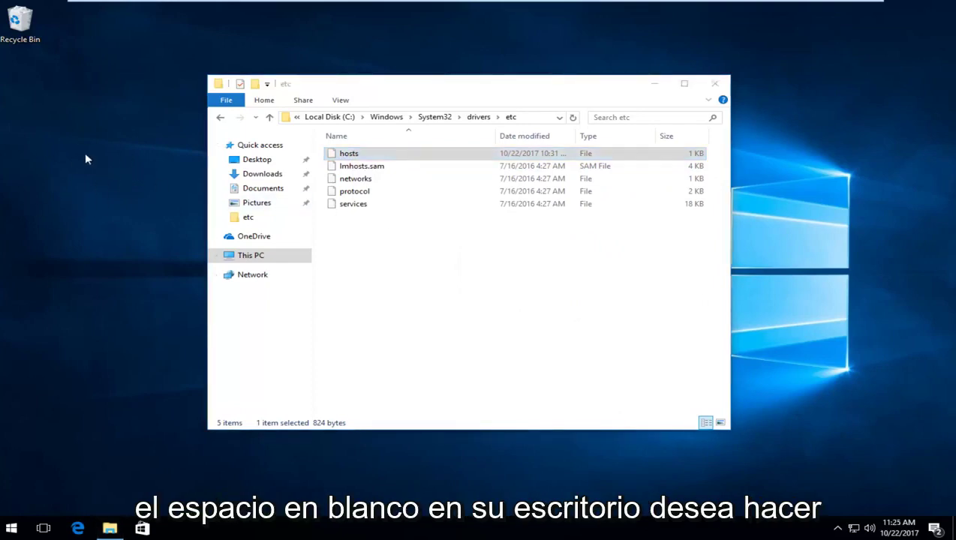
right_click(63, 104)
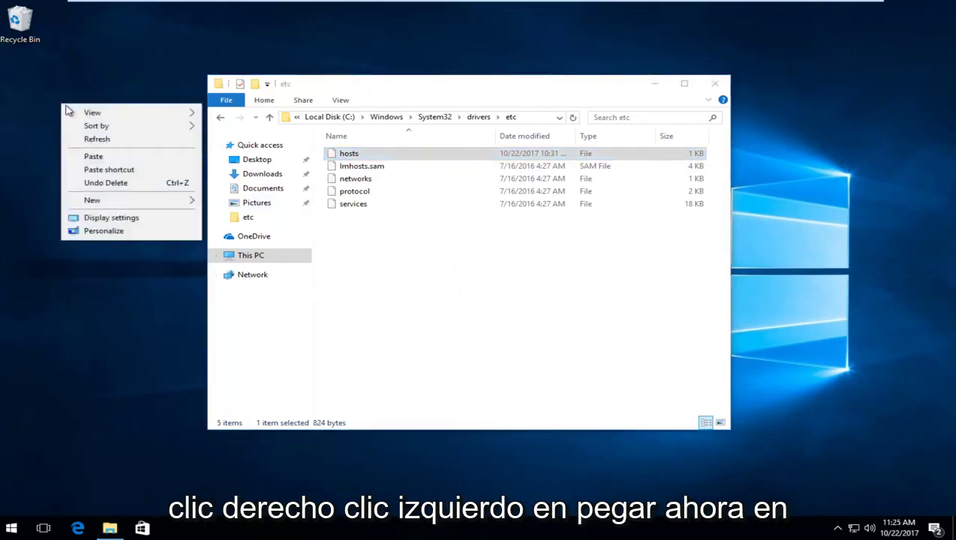
click(86, 156)
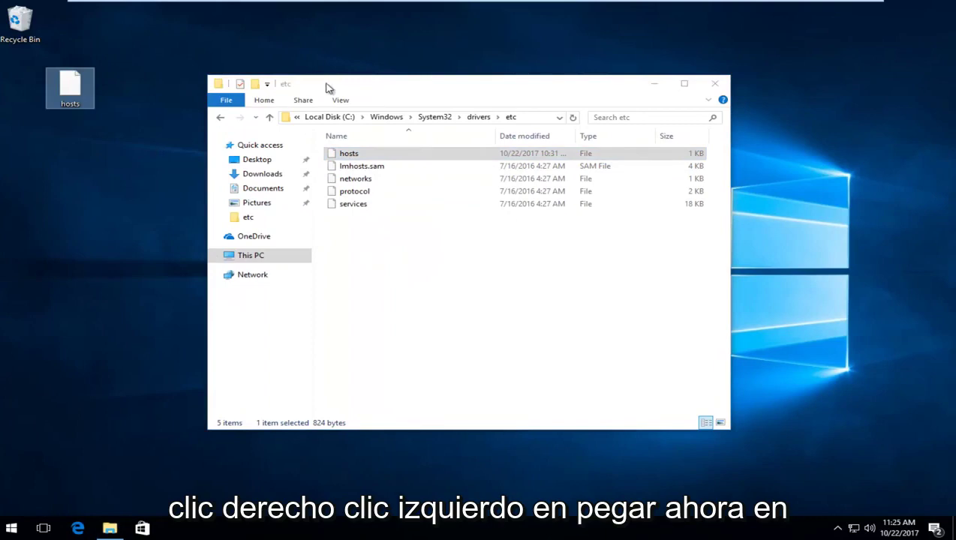
drag(327, 87, 477, 89)
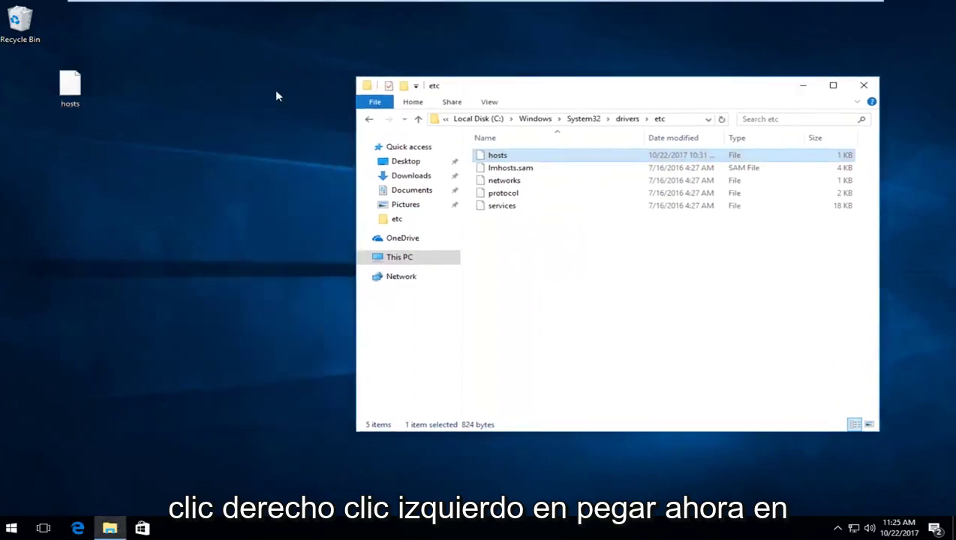
Open the desktop copy of the hosts file with Notepad.
double_click(71, 86)
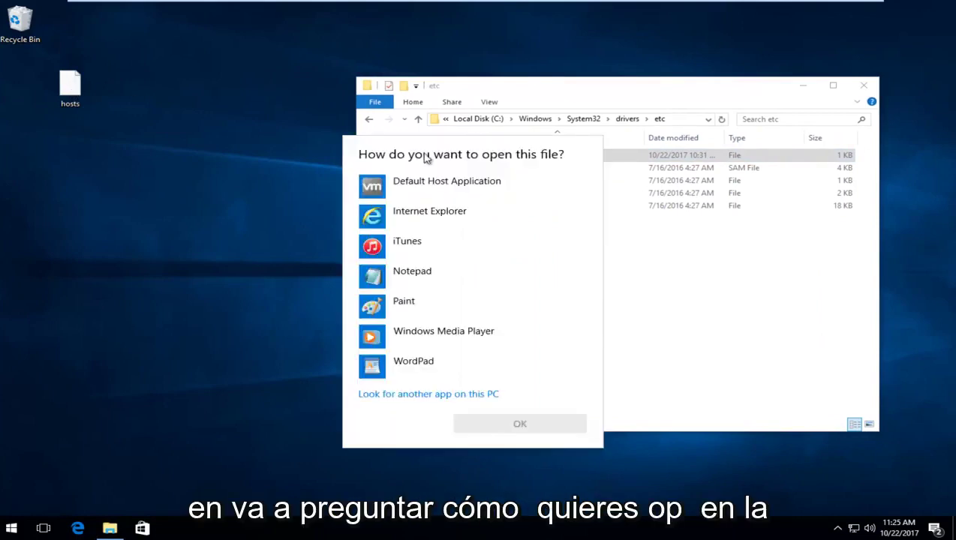
click(396, 279)
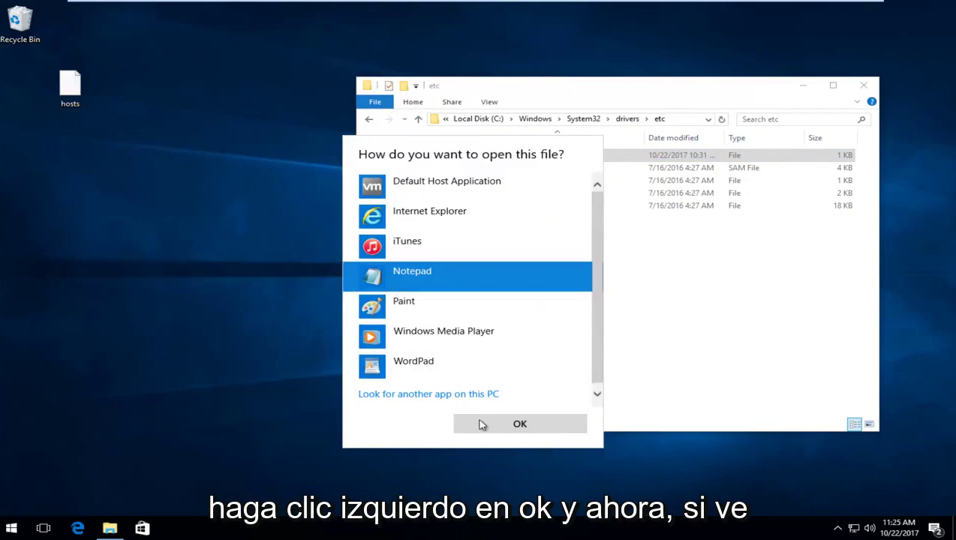
click(483, 424)
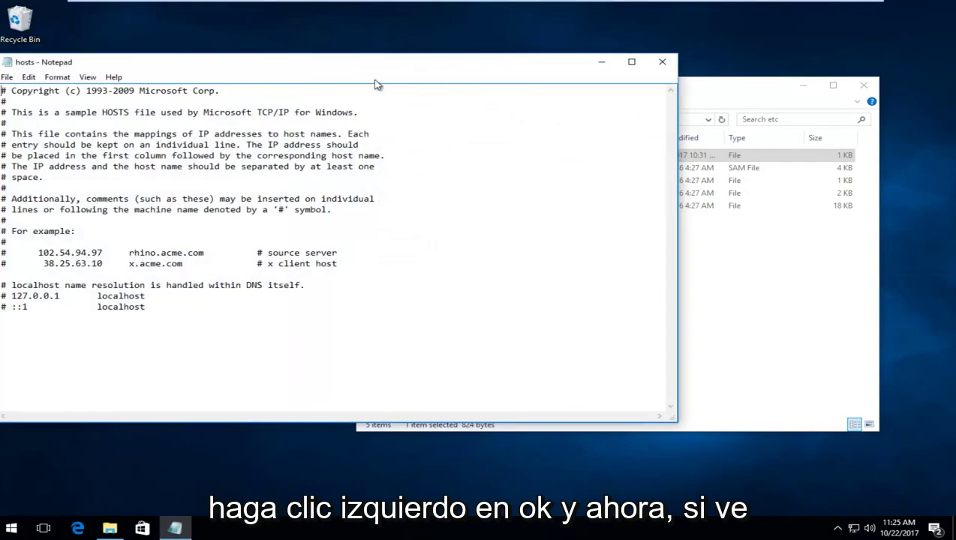
drag(395, 78, 524, 86)
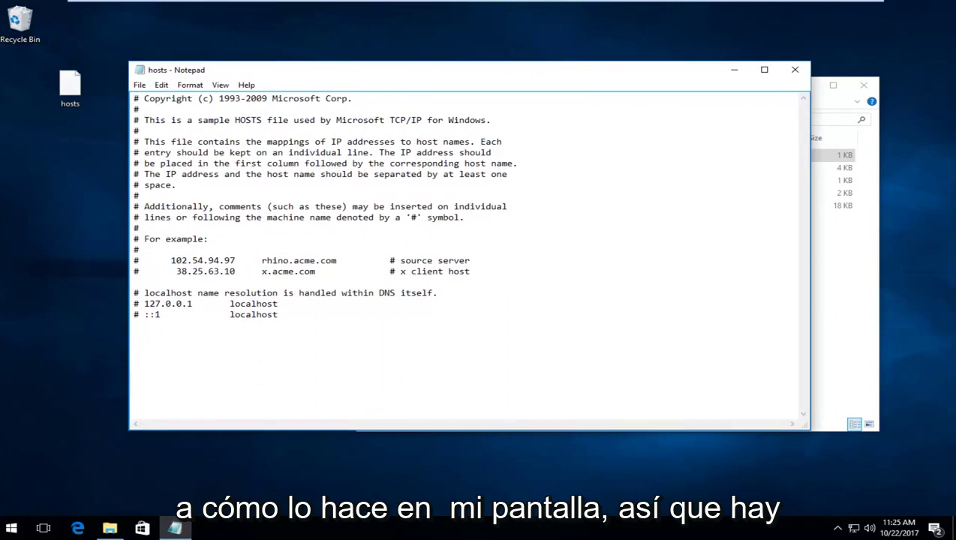
Enter the sample text "apple.c" below the localhost lines of the hosts file and erase it.
text(apple.c)
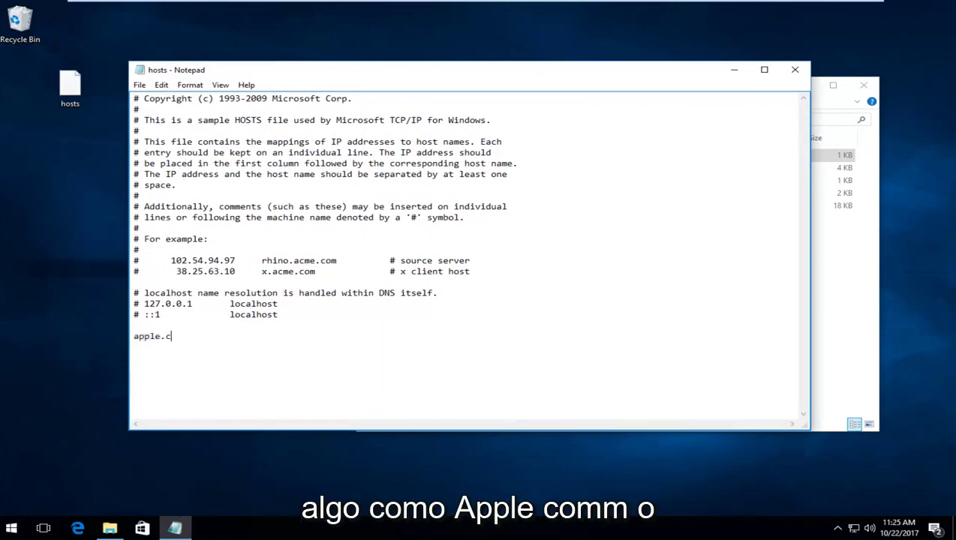
key(BackSpace)
key(BackSpace)
key(BackSpace)
key(BackSpace)
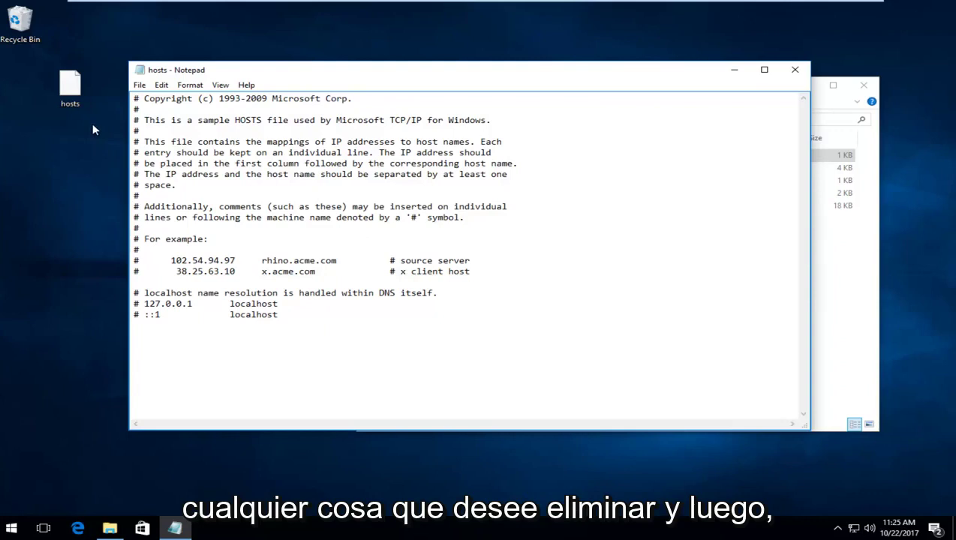
Save the desktop hosts file and close it.
click(140, 85)
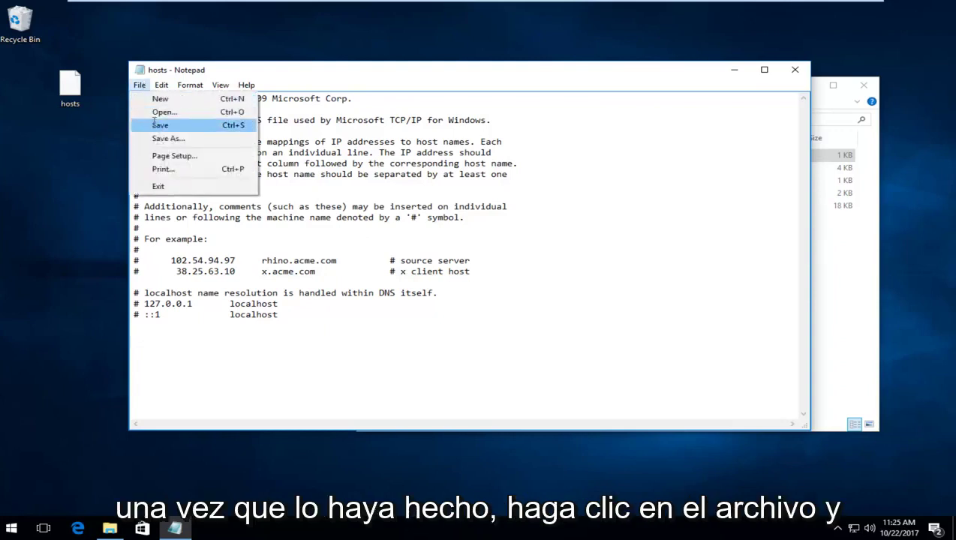
click(156, 125)
click(794, 70)
click(150, 101)
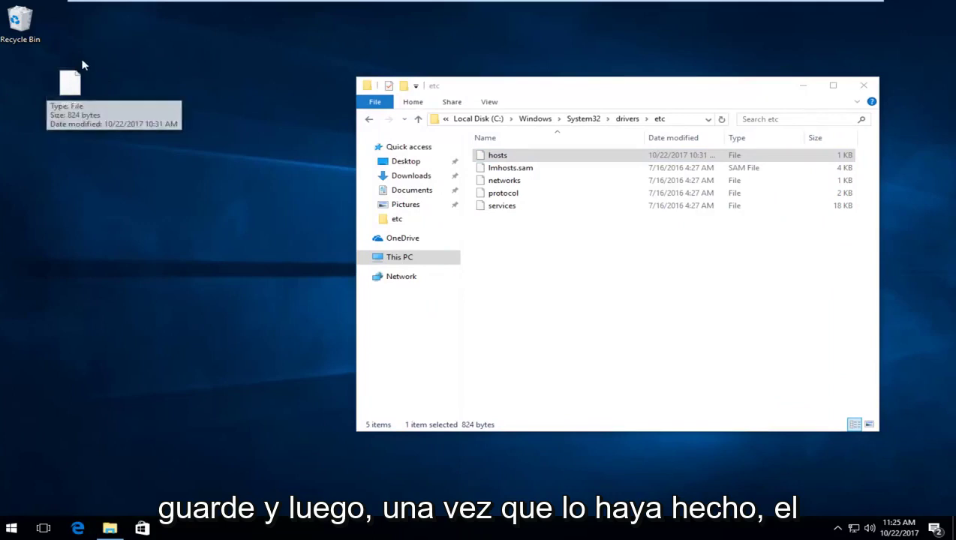
Move the desktop hosts file back into the etc folder, replacing the existing file with administrator permission.
click(67, 89)
drag(72, 88, 533, 234)
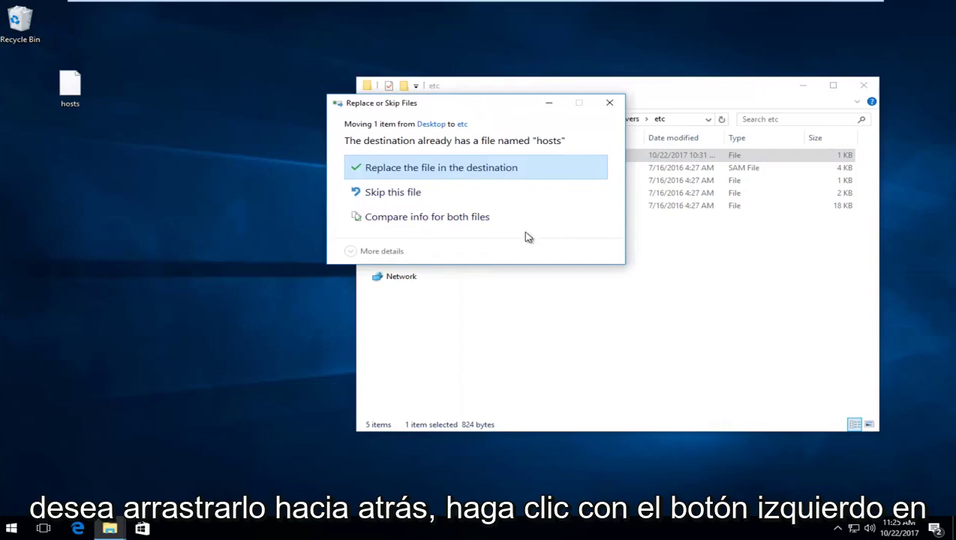
click(390, 168)
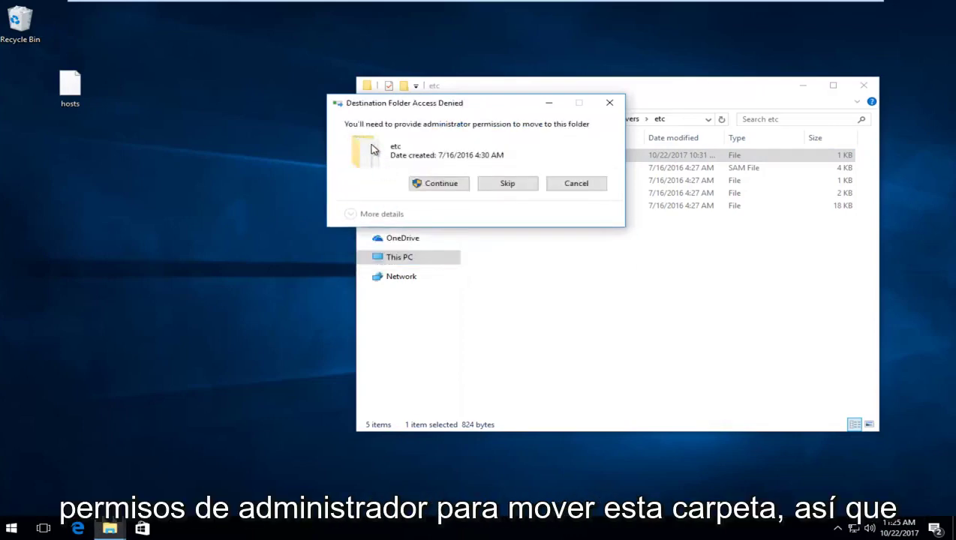
click(442, 186)
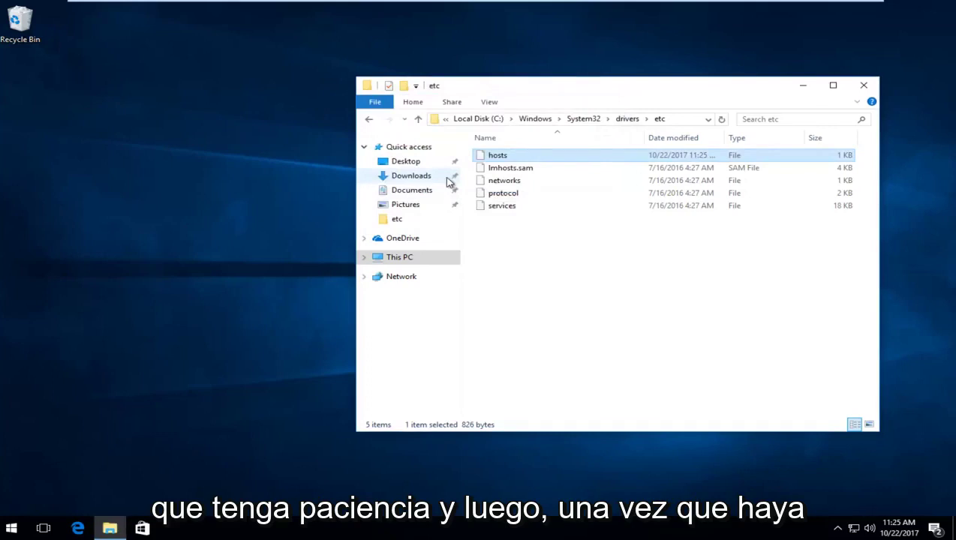
drag(651, 93, 544, 88)
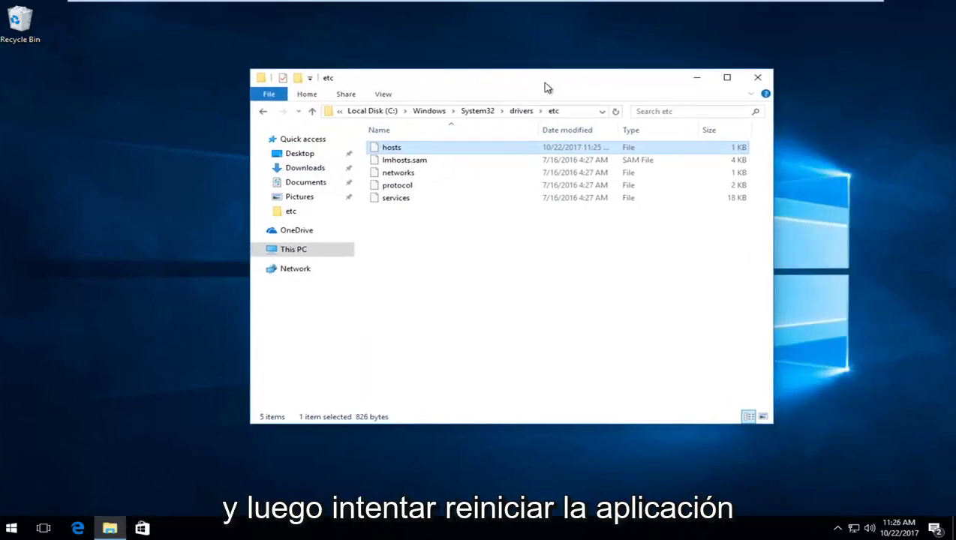